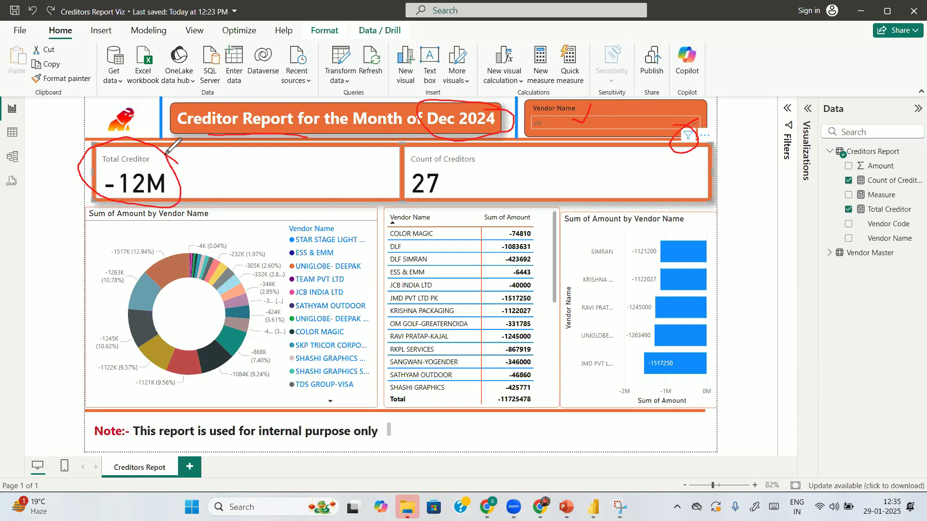
pyautogui.moveTo(451, 180)
pyautogui.mouseDown()
pyautogui.moveTo(471, 152)
pyautogui.moveTo(400, 196)
pyautogui.moveTo(454, 191)
pyautogui.mouseUp()
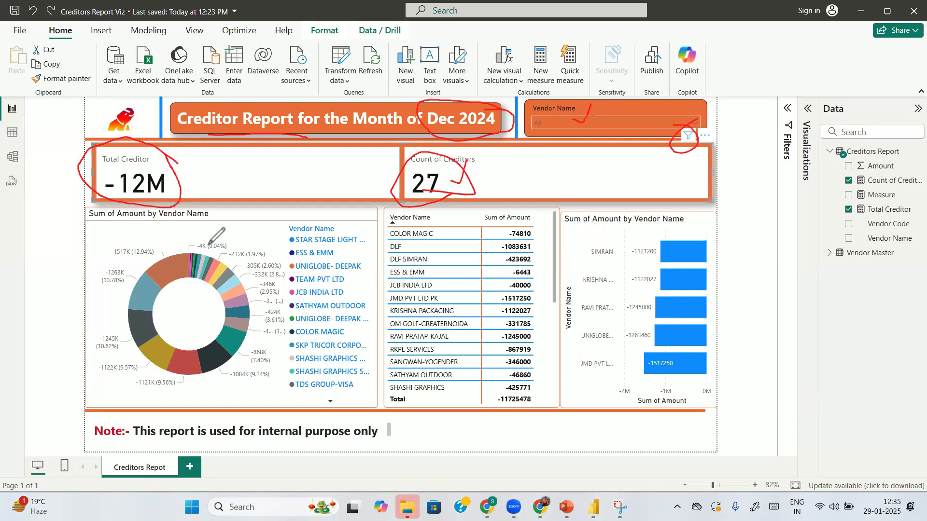
pyautogui.moveTo(224, 216)
pyautogui.mouseDown()
pyautogui.moveTo(244, 223)
pyautogui.moveTo(258, 189)
pyautogui.mouseUp()
pyautogui.moveTo(705, 223)
pyautogui.mouseDown()
pyautogui.moveTo(731, 292)
pyautogui.moveTo(706, 390)
pyautogui.mouseUp()
pyautogui.moveTo(533, 222)
pyautogui.mouseDown()
pyautogui.moveTo(543, 244)
pyautogui.moveTo(533, 400)
pyautogui.mouseUp()
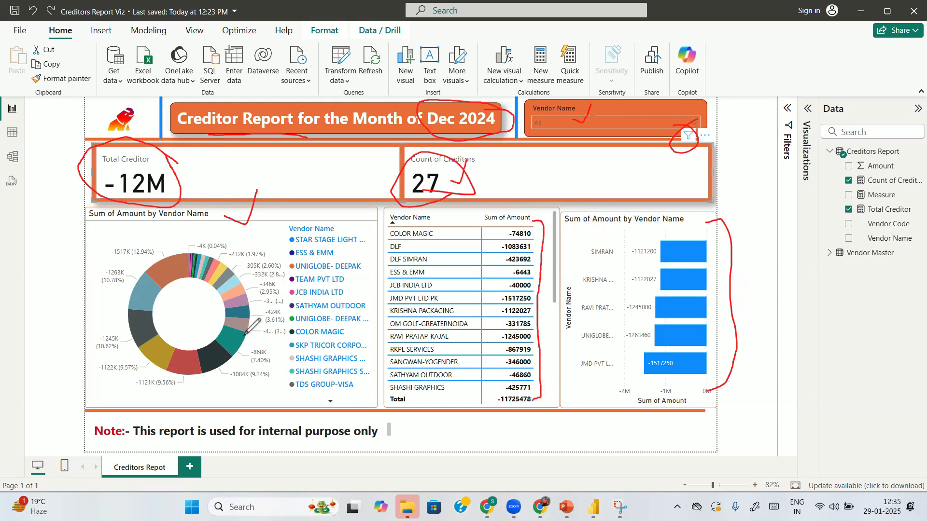
pyautogui.moveTo(162, 442)
pyautogui.mouseDown()
pyautogui.moveTo(118, 444)
pyautogui.moveTo(113, 480)
pyautogui.moveTo(175, 483)
pyautogui.moveTo(200, 456)
pyautogui.moveTo(156, 439)
pyautogui.mouseUp()
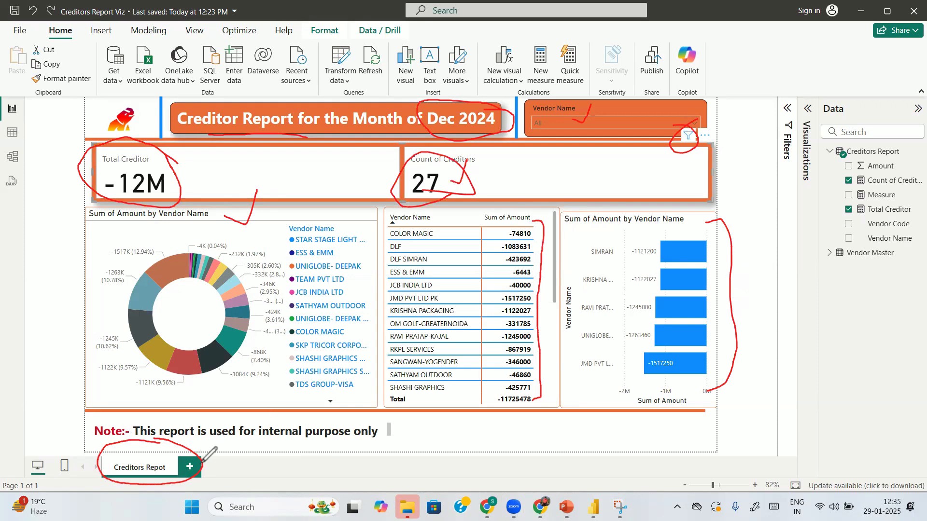
pyautogui.moveTo(210, 469); pyautogui.dragTo(263, 475)
pyautogui.moveTo(315, 456)
pyautogui.mouseDown()
pyautogui.moveTo(318, 470)
pyautogui.moveTo(329, 467)
pyautogui.mouseUp()
pyautogui.moveTo(327, 457); pyautogui.dragTo(329, 483)
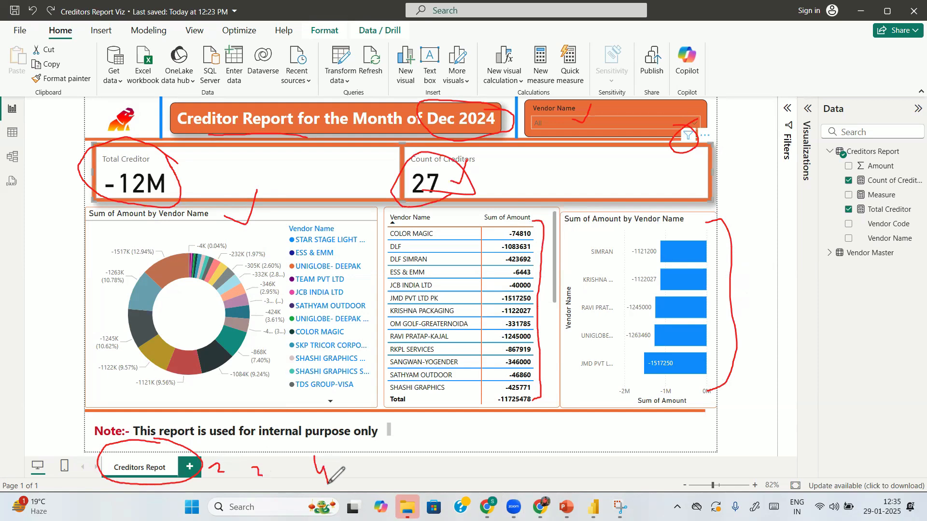
pyautogui.moveTo(227, 448)
pyautogui.mouseDown()
pyautogui.moveTo(201, 469)
pyautogui.moveTo(225, 457)
pyautogui.moveTo(251, 471)
pyautogui.moveTo(248, 444)
pyautogui.mouseUp()
pyautogui.moveTo(314, 449)
pyautogui.mouseDown()
pyautogui.moveTo(319, 482)
pyautogui.moveTo(291, 448)
pyautogui.mouseUp()
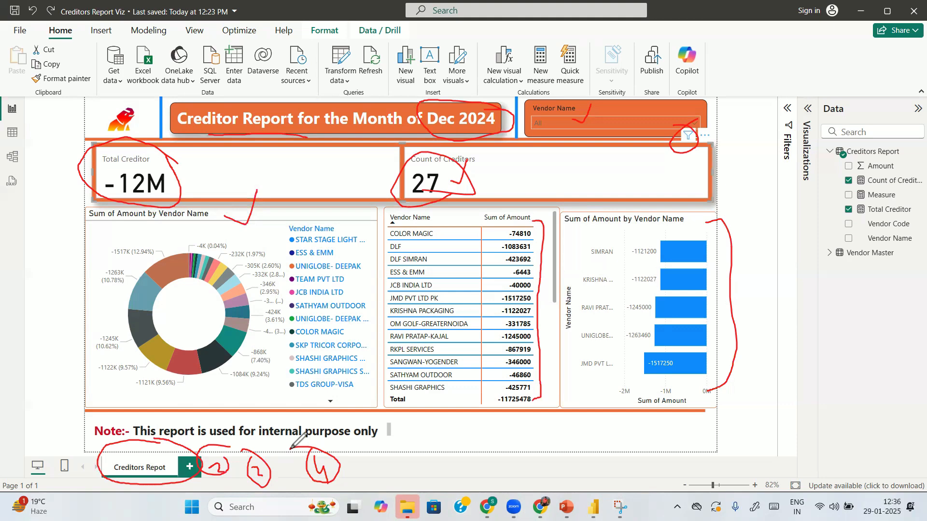
pyautogui.moveTo(290, 449)
pyautogui.mouseDown()
pyautogui.moveTo(197, 261)
pyautogui.moveTo(240, 214)
pyautogui.moveTo(247, 238)
pyautogui.mouseUp()
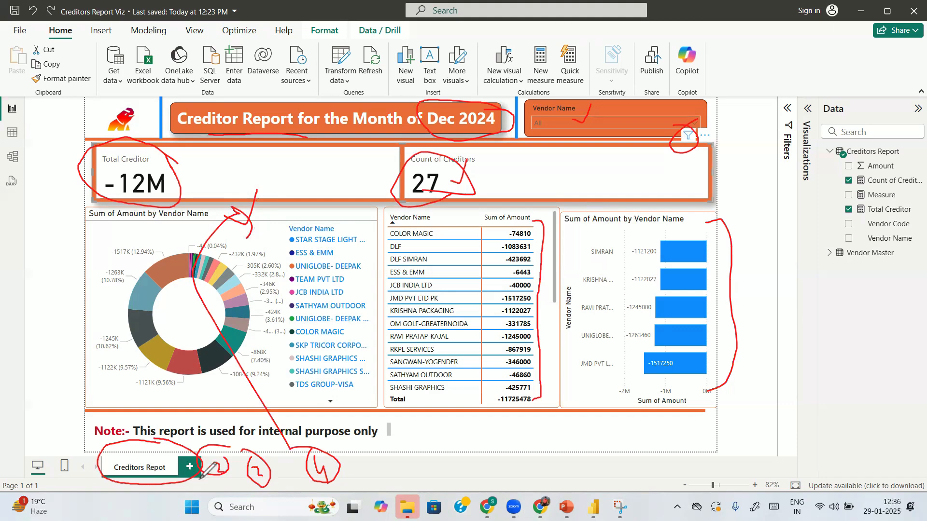
pyautogui.moveTo(194, 445)
pyautogui.mouseDown()
pyautogui.moveTo(315, 450)
pyautogui.moveTo(200, 445)
pyautogui.mouseUp()
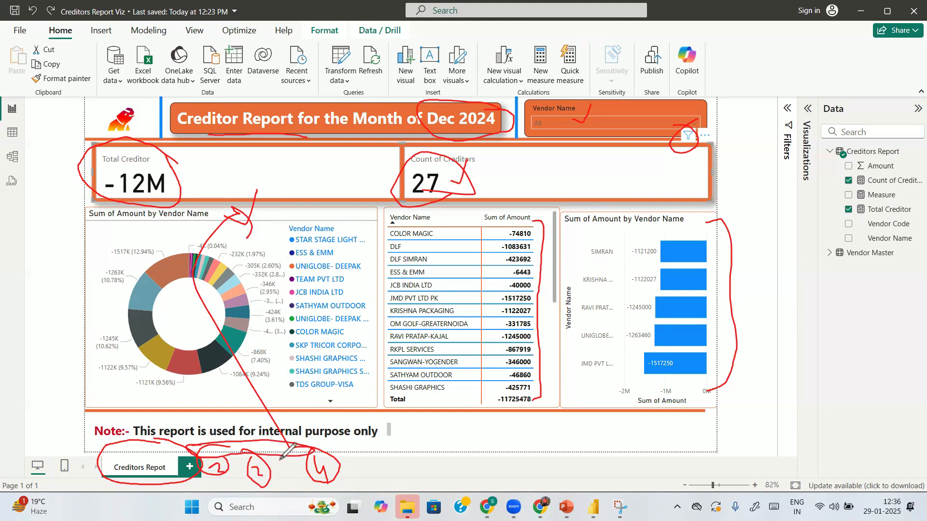
pyautogui.moveTo(316, 452)
pyautogui.mouseDown()
pyautogui.moveTo(348, 458)
pyautogui.moveTo(352, 443)
pyautogui.mouseUp()
pyautogui.press('e')
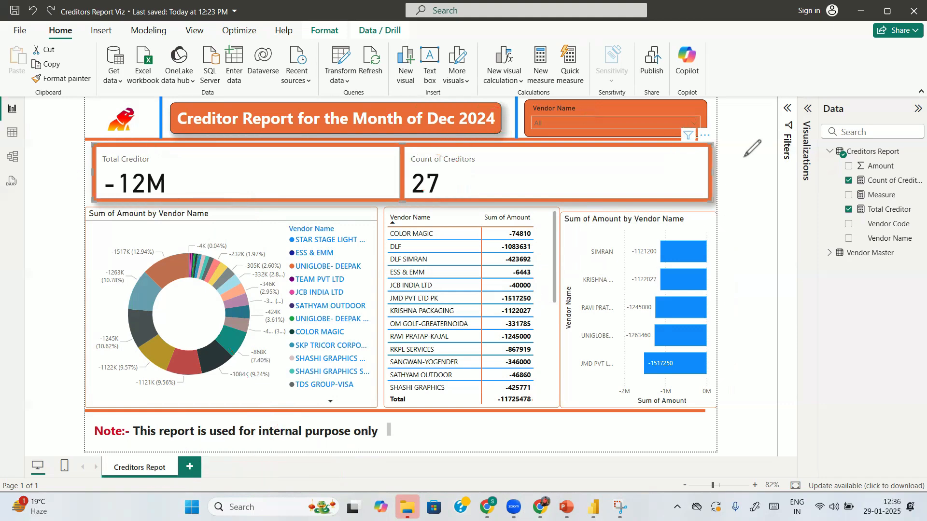
pyautogui.moveTo(72, 118); pyautogui.dragTo(57, 159)
pyautogui.moveTo(100, 133)
pyautogui.mouseDown()
pyautogui.moveTo(110, 112)
pyautogui.moveTo(144, 94)
pyautogui.mouseUp()
pyautogui.moveTo(96, 154)
pyautogui.mouseDown()
pyautogui.moveTo(80, 164)
pyautogui.moveTo(115, 169)
pyautogui.moveTo(157, 145)
pyautogui.moveTo(179, 161)
pyautogui.mouseUp()
pyautogui.moveTo(99, 195); pyautogui.dragTo(115, 223)
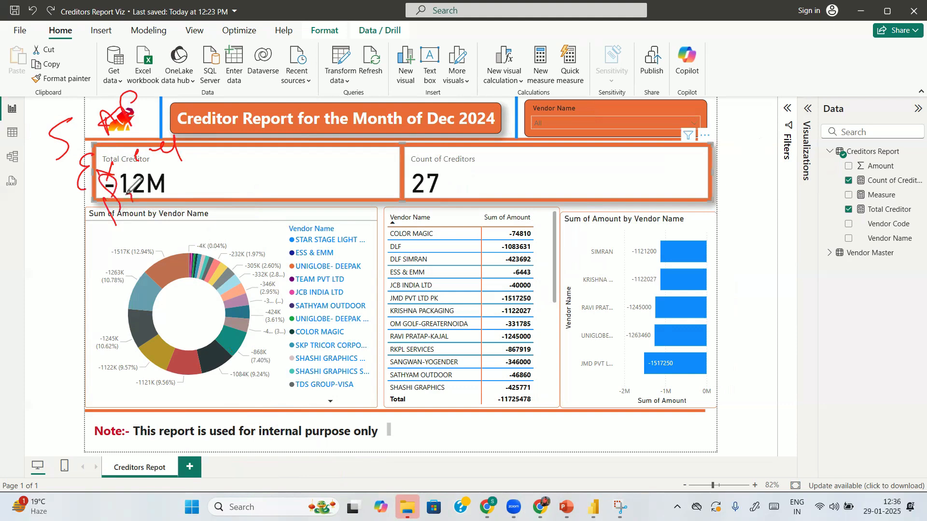
pyautogui.moveTo(170, 183)
pyautogui.mouseDown()
pyautogui.moveTo(212, 156)
pyautogui.moveTo(246, 159)
pyautogui.moveTo(267, 177)
pyautogui.mouseUp()
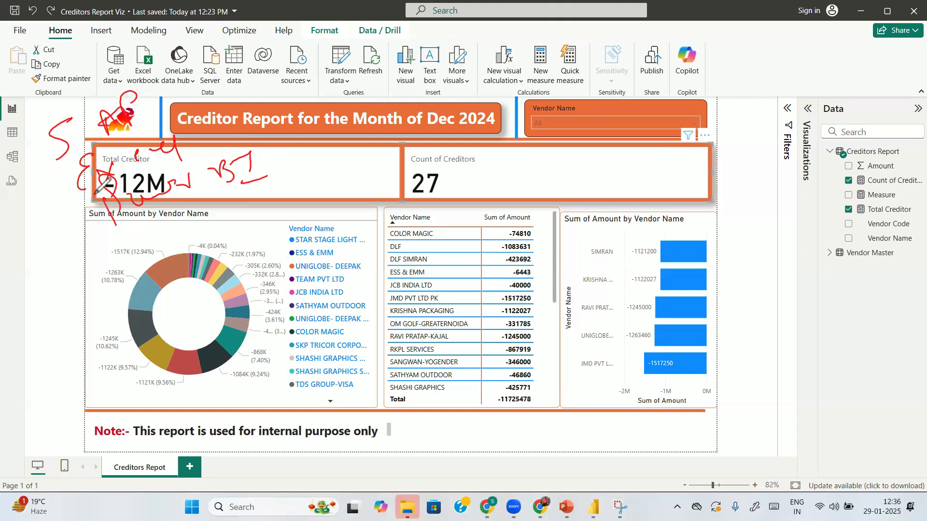
pyautogui.click(68, 327)
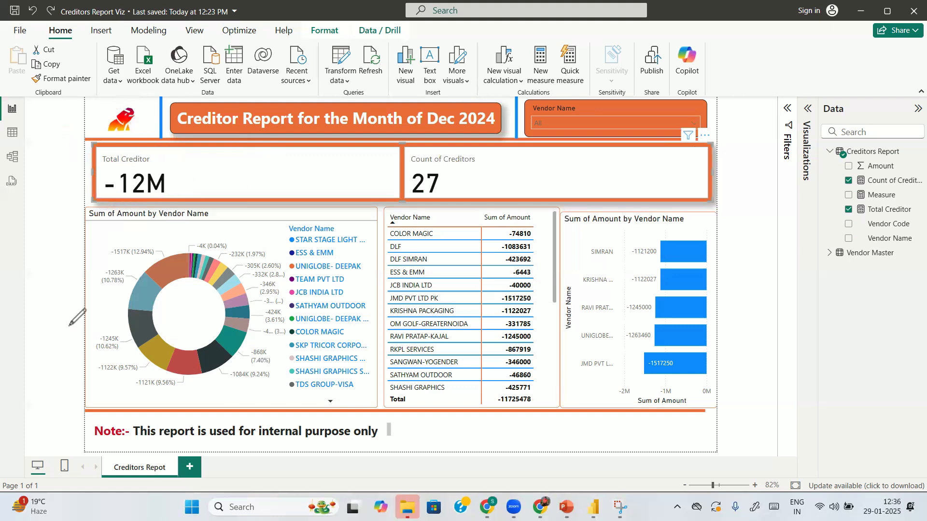
# Open the report's queries in the Power Query Editor with Transform data.
pyautogui.moveTo(311, 77)
pyautogui.mouseDown()
pyautogui.moveTo(320, 85)
pyautogui.moveTo(338, 58)
pyautogui.mouseUp()
pyautogui.click(339, 79)
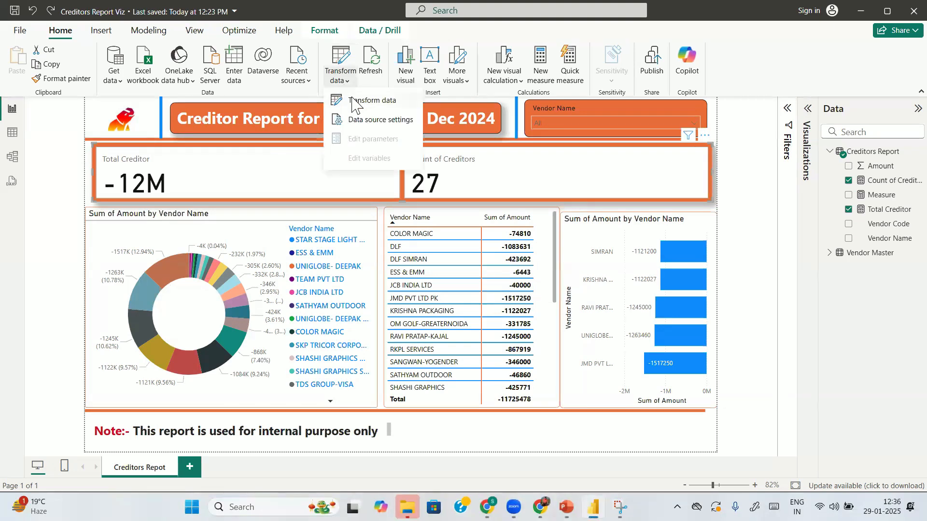
pyautogui.click(357, 100)
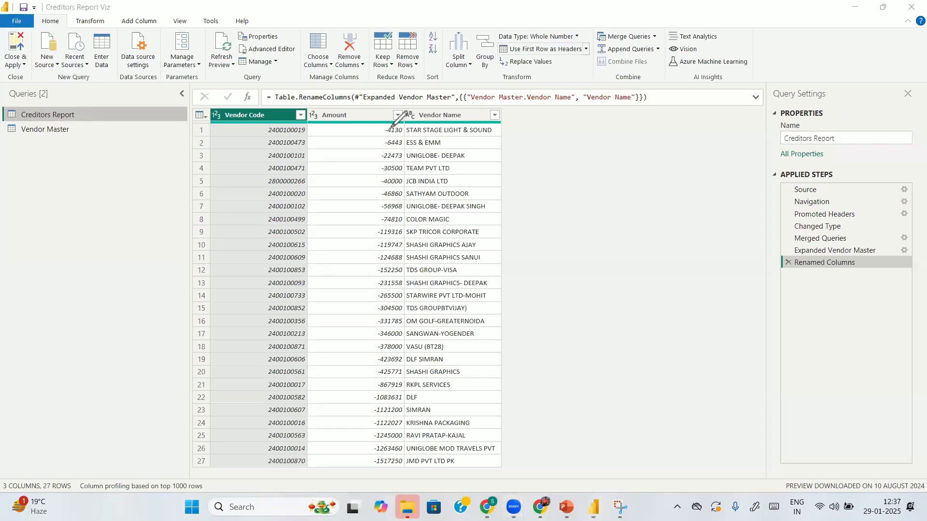
# Examine the columns of the Creditors Report query and compare them with those of the Vendor Master query.
pyautogui.moveTo(482, 144)
pyautogui.mouseDown()
pyautogui.moveTo(528, 160)
pyautogui.moveTo(556, 154)
pyautogui.moveTo(583, 169)
pyautogui.moveTo(503, 178)
pyautogui.mouseUp()
pyautogui.moveTo(517, 213)
pyautogui.mouseDown()
pyautogui.moveTo(518, 179)
pyautogui.moveTo(520, 194)
pyautogui.moveTo(555, 206)
pyautogui.moveTo(600, 190)
pyautogui.moveTo(575, 206)
pyautogui.mouseUp()
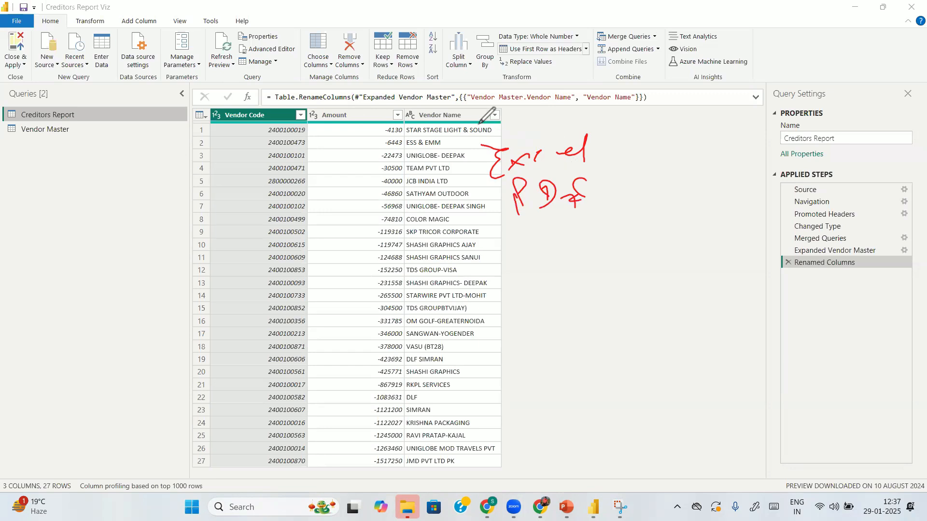
pyautogui.moveTo(479, 123)
pyautogui.mouseDown()
pyautogui.moveTo(407, 107)
pyautogui.moveTo(478, 145)
pyautogui.moveTo(474, 125)
pyautogui.mouseUp()
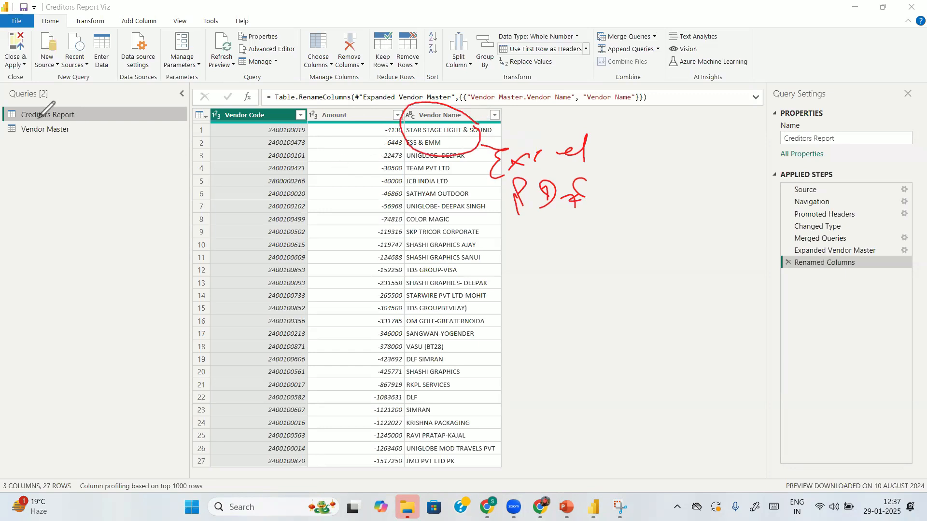
pyautogui.moveTo(215, 129); pyautogui.dragTo(237, 99)
pyautogui.moveTo(327, 127); pyautogui.dragTo(357, 96)
pyautogui.click(35, 129)
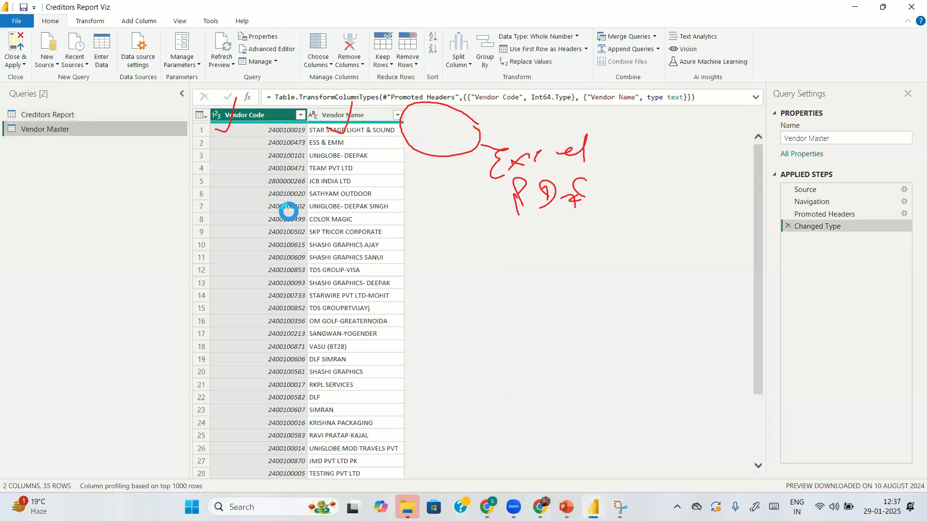
pyautogui.moveTo(269, 95)
pyautogui.mouseDown()
pyautogui.moveTo(239, 147)
pyautogui.moveTo(286, 104)
pyautogui.mouseUp()
pyautogui.moveTo(356, 103)
pyautogui.mouseDown()
pyautogui.moveTo(379, 124)
pyautogui.moveTo(338, 104)
pyautogui.mouseUp()
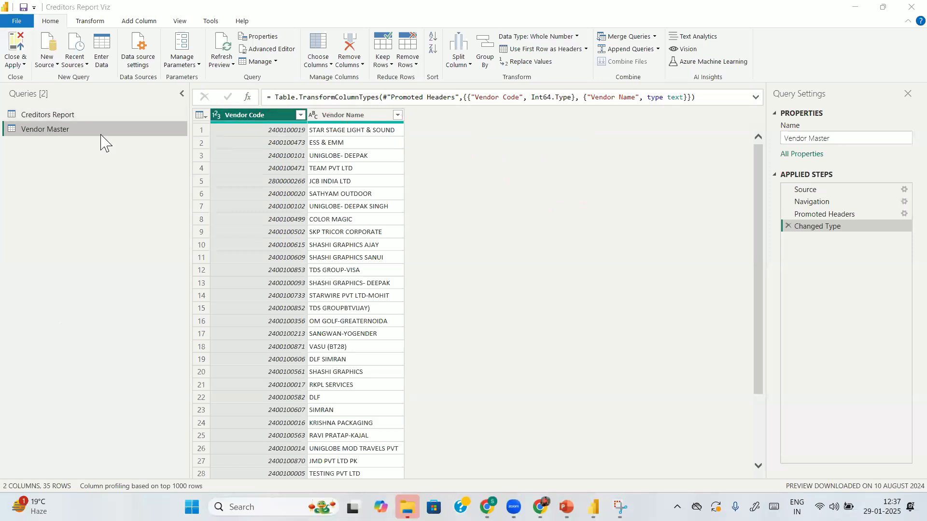
# Return to the Creditors Report query and examine its Vendor Name column merged from Vendor Master.
pyautogui.click(72, 119)
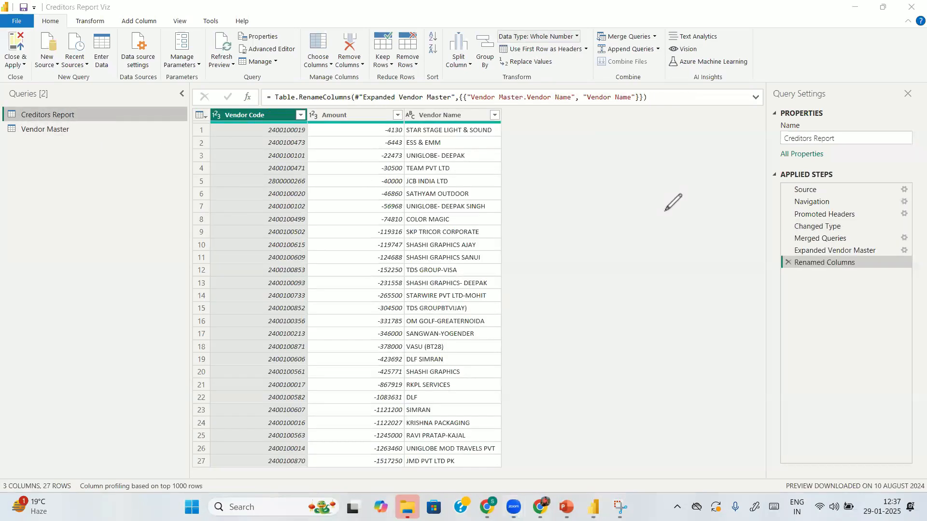
pyautogui.moveTo(479, 109)
pyautogui.mouseDown()
pyautogui.moveTo(408, 124)
pyautogui.moveTo(482, 121)
pyautogui.moveTo(475, 106)
pyautogui.mouseUp()
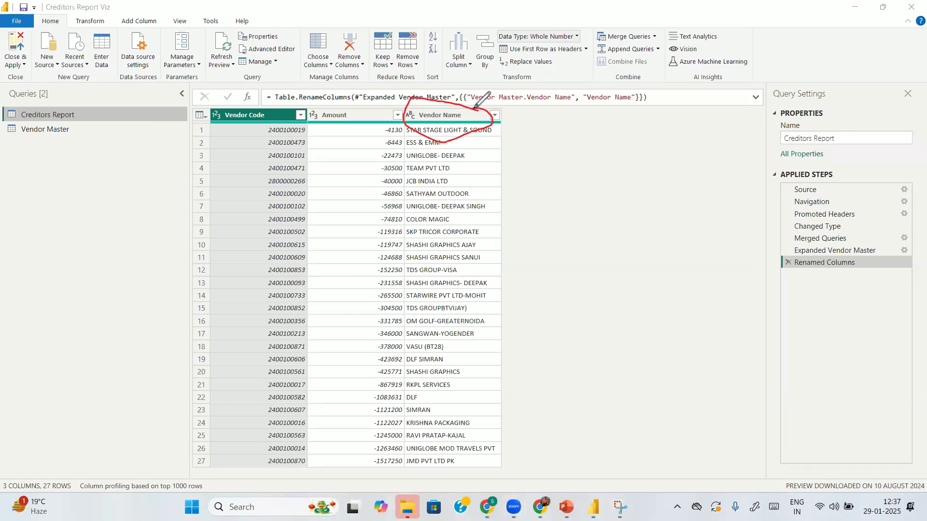
pyautogui.moveTo(506, 146)
pyautogui.mouseDown()
pyautogui.moveTo(540, 141)
pyautogui.moveTo(631, 157)
pyautogui.moveTo(659, 177)
pyautogui.mouseUp()
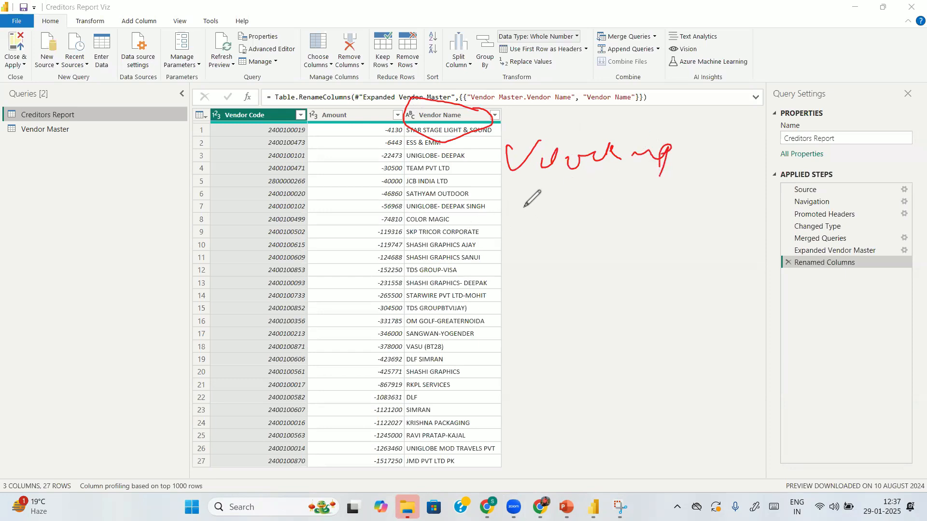
pyautogui.moveTo(508, 234)
pyautogui.mouseDown()
pyautogui.moveTo(520, 200)
pyautogui.moveTo(633, 222)
pyautogui.moveTo(739, 199)
pyautogui.mouseUp()
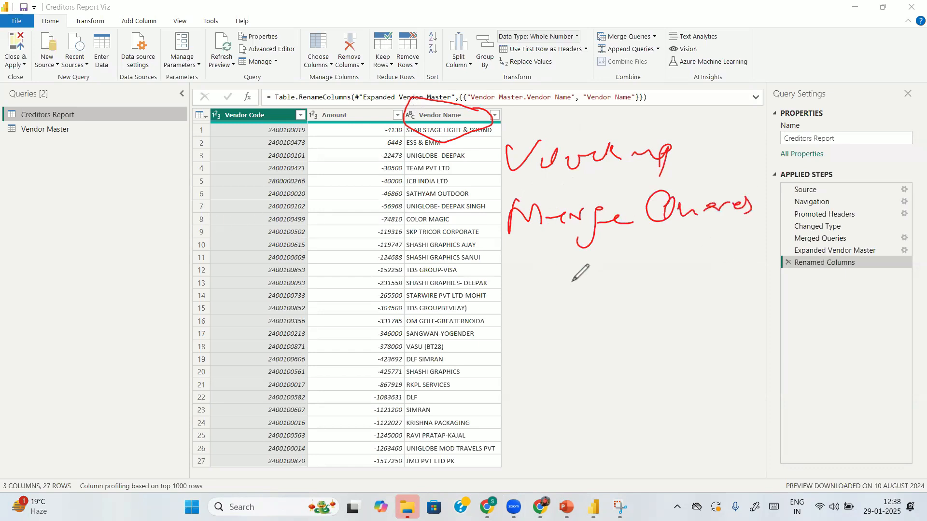
pyautogui.moveTo(499, 289)
pyautogui.mouseDown()
pyautogui.moveTo(501, 277)
pyautogui.moveTo(673, 263)
pyautogui.moveTo(691, 274)
pyautogui.moveTo(583, 326)
pyautogui.moveTo(567, 351)
pyautogui.moveTo(647, 327)
pyautogui.moveTo(637, 313)
pyautogui.moveTo(652, 333)
pyautogui.mouseUp()
pyautogui.moveTo(589, 365)
pyautogui.mouseDown()
pyautogui.moveTo(587, 386)
pyautogui.moveTo(669, 360)
pyautogui.moveTo(681, 371)
pyautogui.mouseUp()
pyautogui.moveTo(623, 396)
pyautogui.mouseDown()
pyautogui.moveTo(617, 408)
pyautogui.moveTo(646, 410)
pyautogui.moveTo(776, 397)
pyautogui.mouseUp()
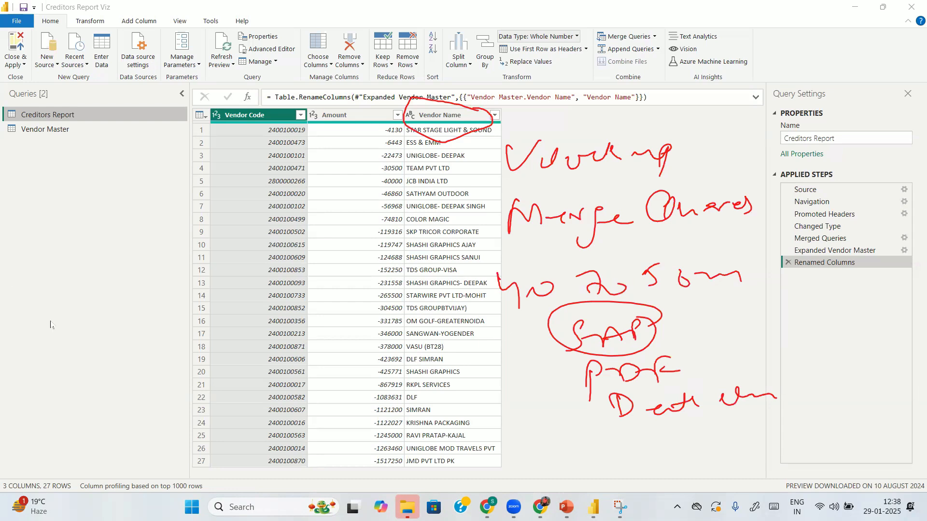
# Apply the queries and close the Power Query Editor to return to the report.
pyautogui.press('Escape')
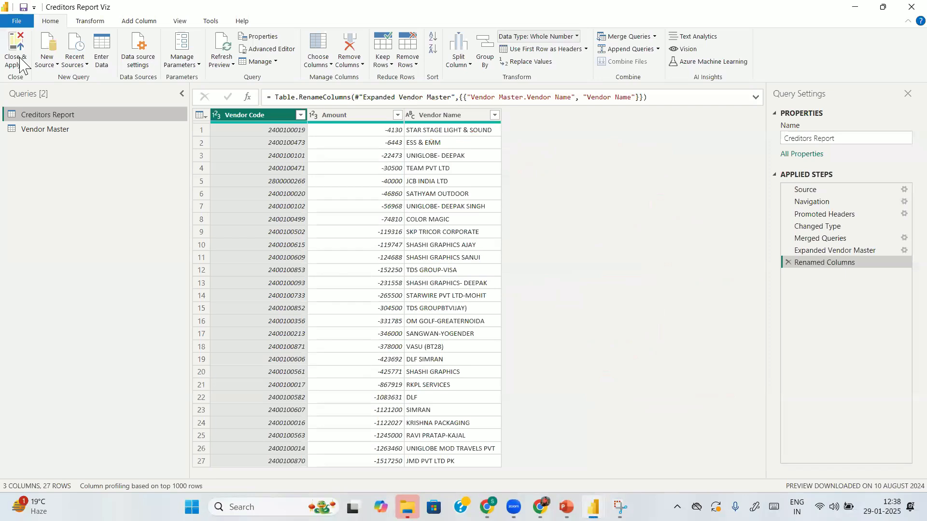
pyautogui.click(21, 65)
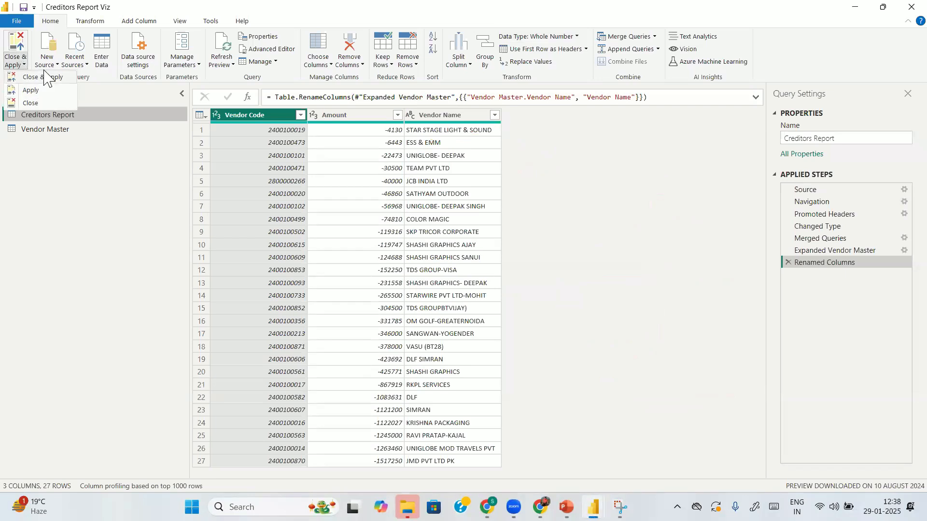
pyautogui.click(44, 78)
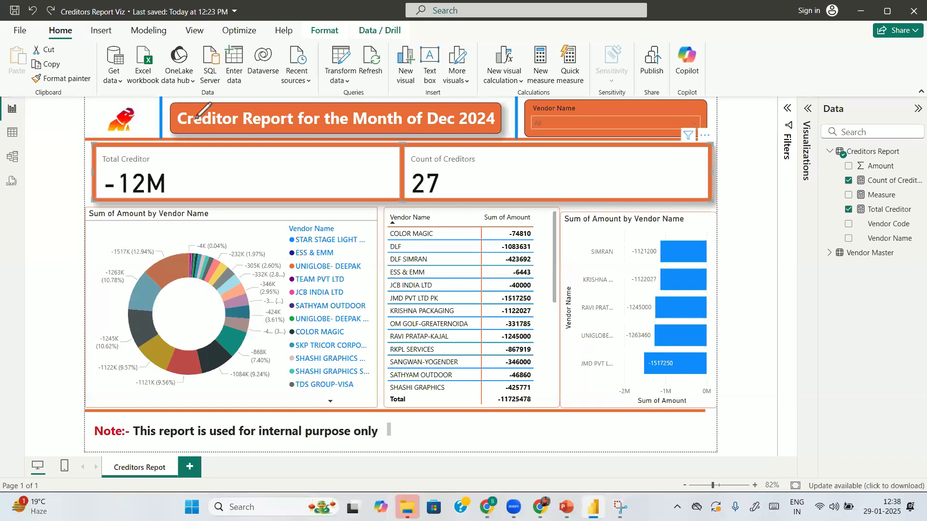
# Switch from the report page to the table view of the Creditors Report data.
pyautogui.moveTo(13, 97); pyautogui.dragTo(24, 122)
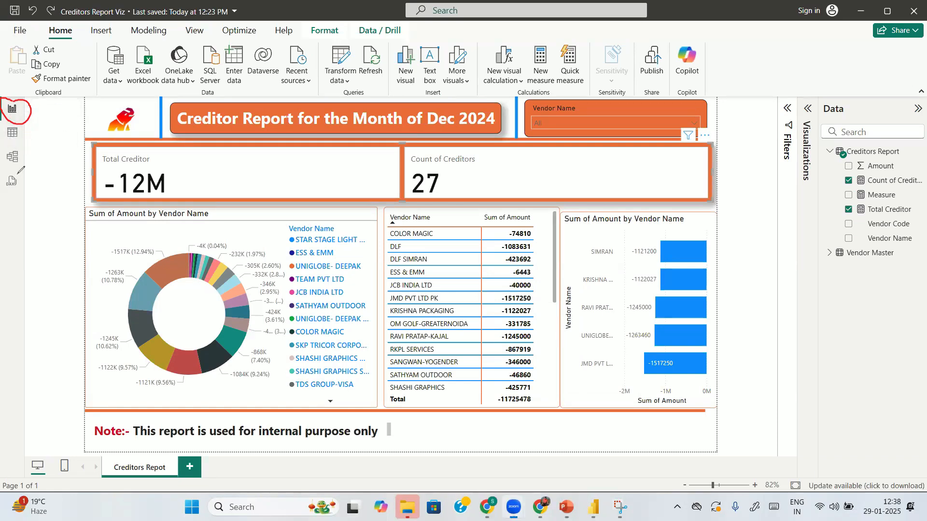
pyautogui.moveTo(24, 122)
pyautogui.mouseDown()
pyautogui.moveTo(5, 138)
pyautogui.moveTo(31, 127)
pyautogui.moveTo(17, 116)
pyautogui.mouseUp()
pyautogui.click(12, 131)
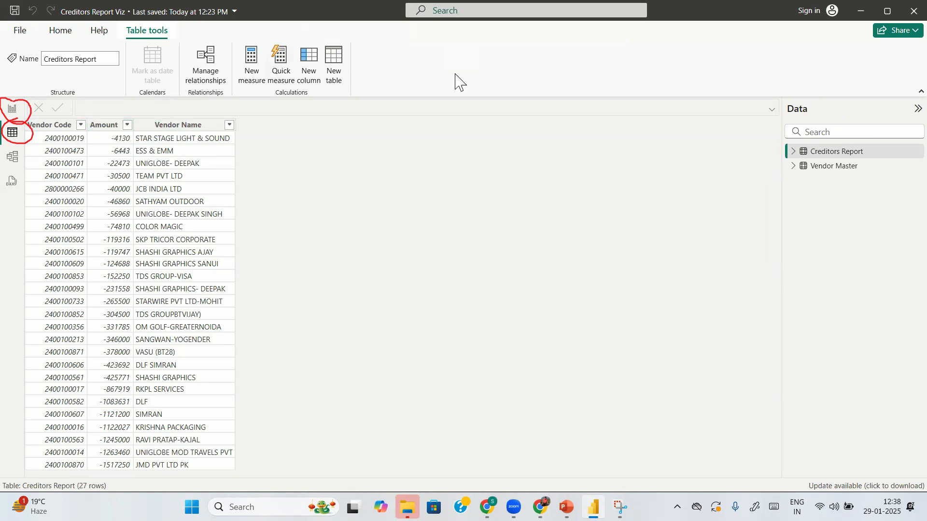
# Open the model view and examine the relationship between the Creditors Report and Vendor Master tables.
pyautogui.moveTo(20, 144)
pyautogui.mouseDown()
pyautogui.moveTo(4, 155)
pyautogui.moveTo(24, 164)
pyautogui.mouseUp()
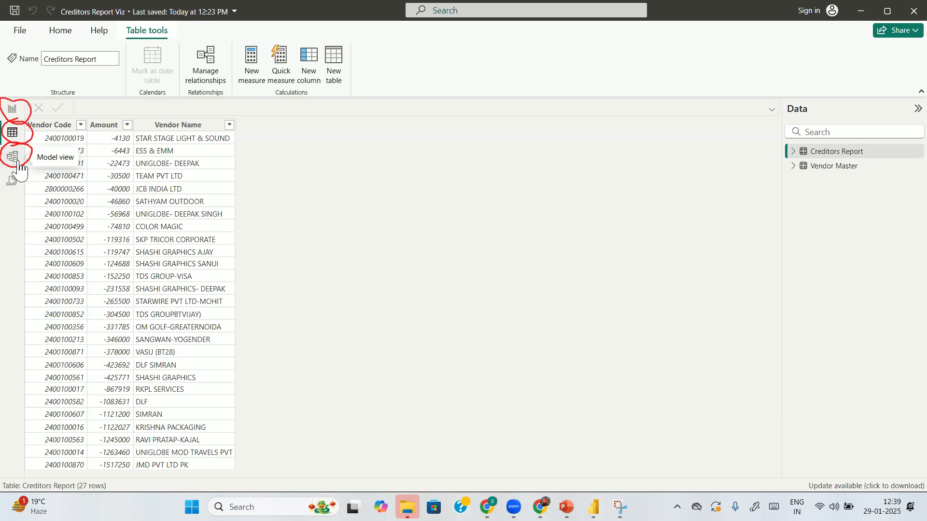
pyautogui.click(18, 164)
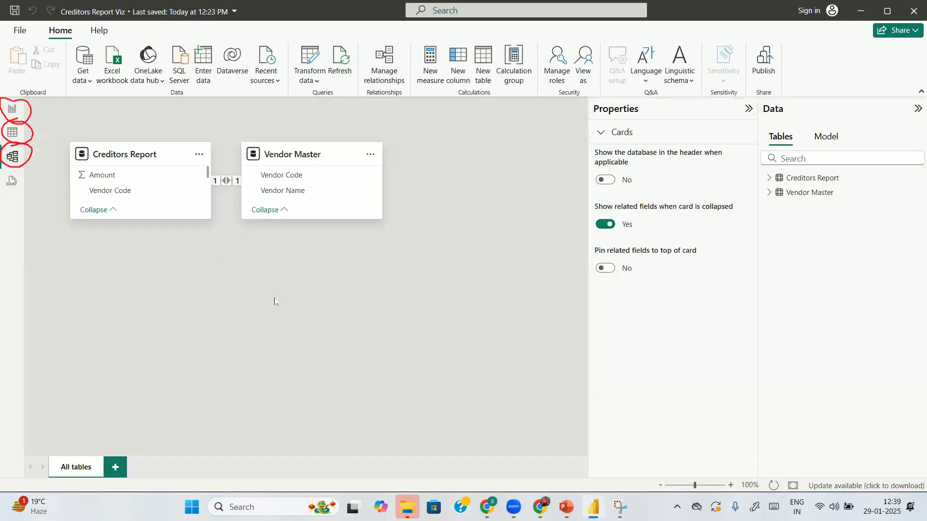
pyautogui.moveTo(112, 106); pyautogui.dragTo(145, 137)
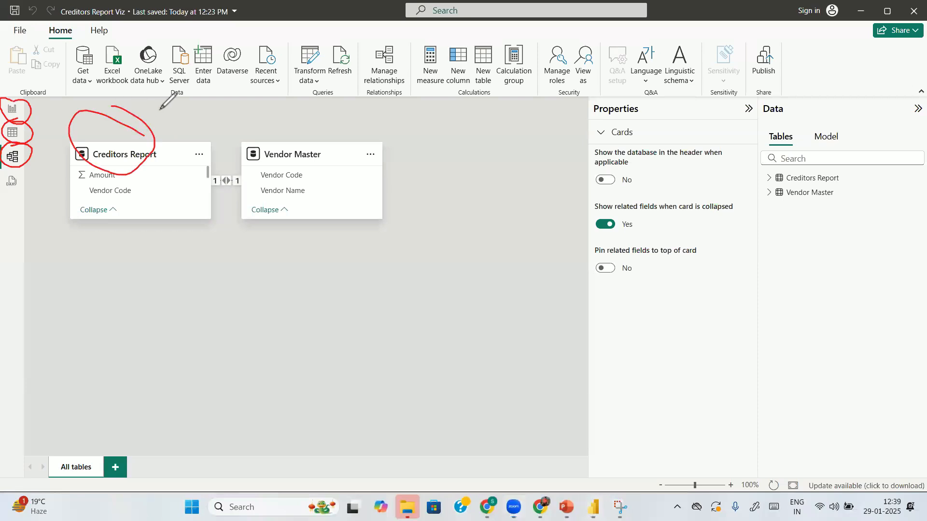
pyautogui.moveTo(292, 125)
pyautogui.mouseDown()
pyautogui.moveTo(337, 158)
pyautogui.moveTo(307, 128)
pyautogui.mouseUp()
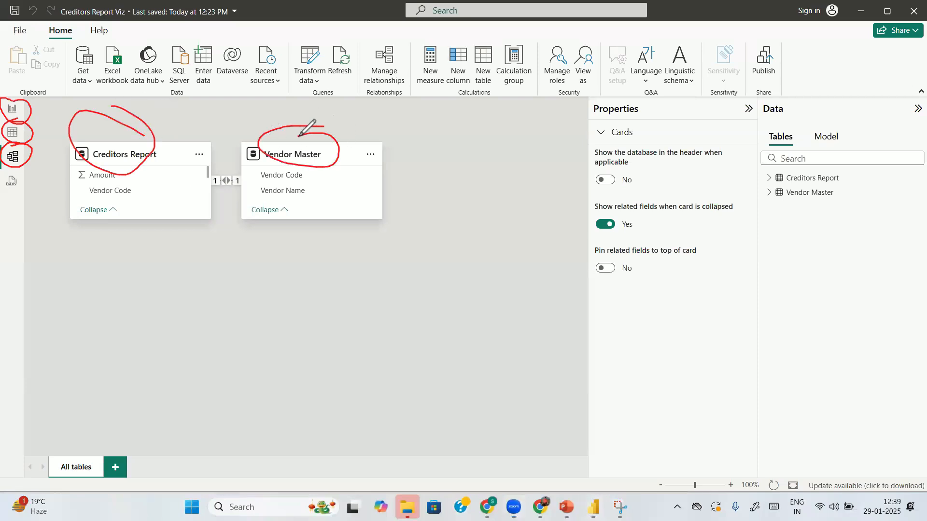
pyautogui.moveTo(240, 165)
pyautogui.mouseDown()
pyautogui.moveTo(209, 178)
pyautogui.moveTo(258, 179)
pyautogui.moveTo(245, 169)
pyautogui.mouseUp()
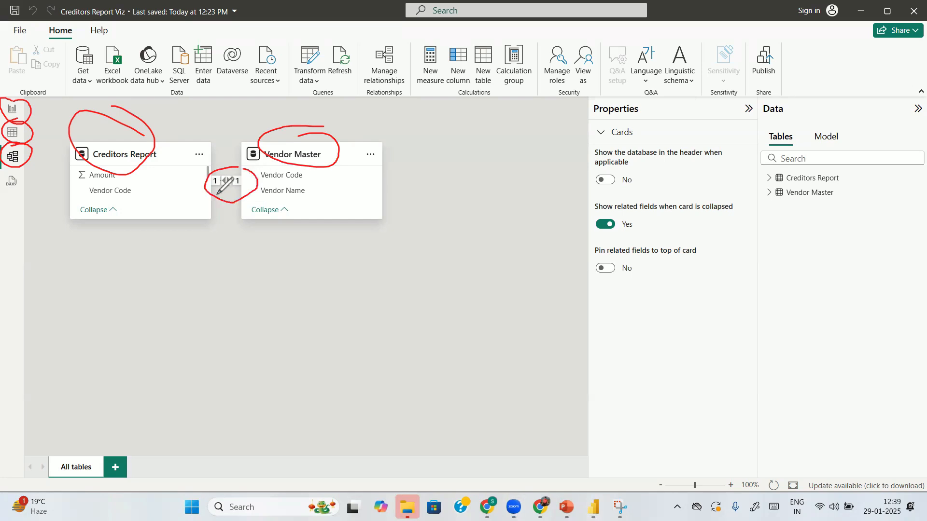
pyautogui.moveTo(141, 194)
pyautogui.mouseDown()
pyautogui.moveTo(269, 147)
pyautogui.moveTo(265, 168)
pyautogui.mouseUp()
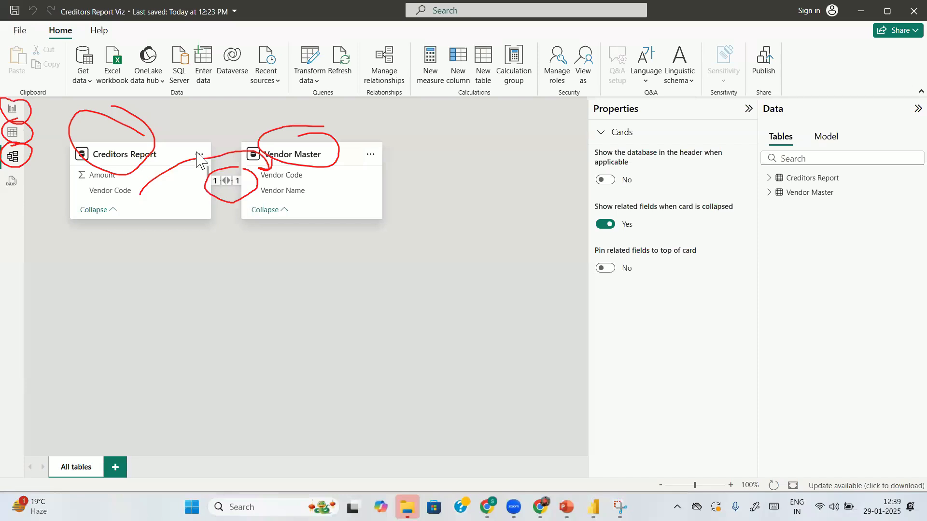
# Switch to the DAX query view and examine its sample query.
pyautogui.moveTo(19, 166); pyautogui.dragTo(25, 161)
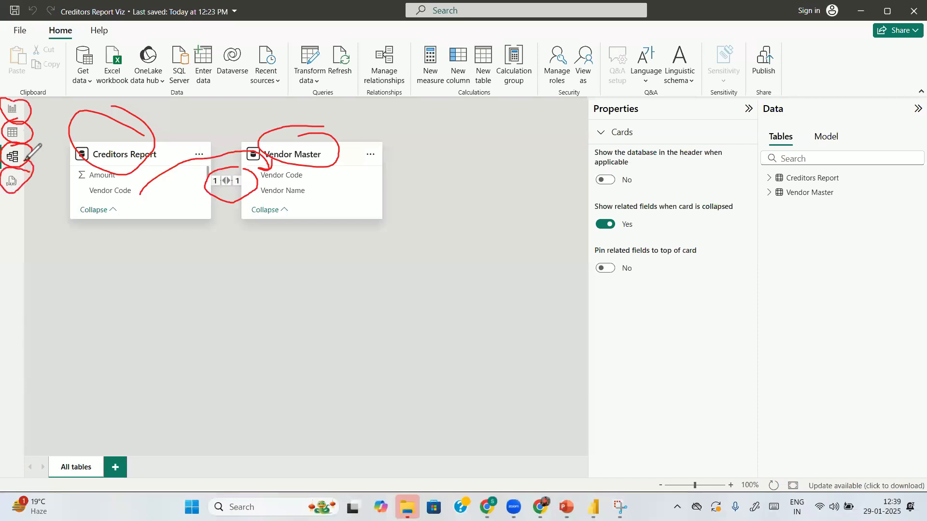
pyautogui.click(11, 182)
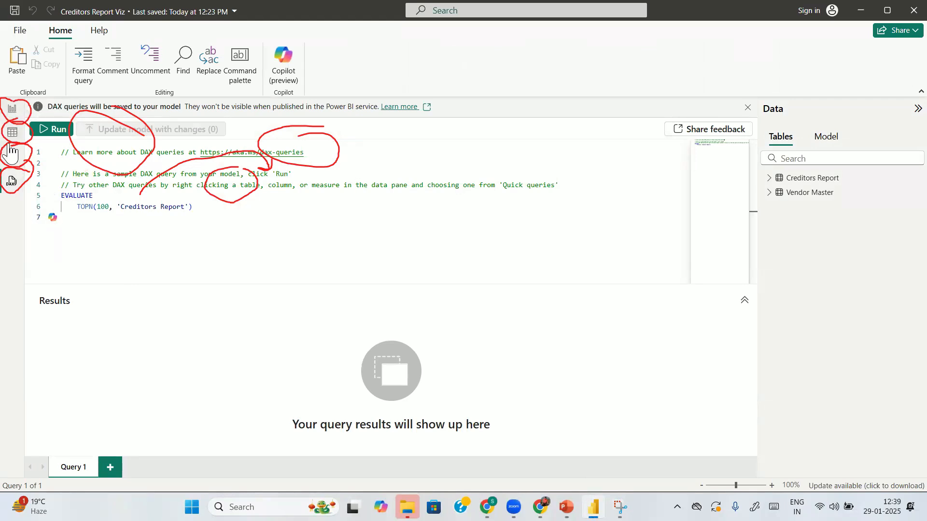
# Return from the DAX query view to the creditors report page in the report view.
pyautogui.click(13, 113)
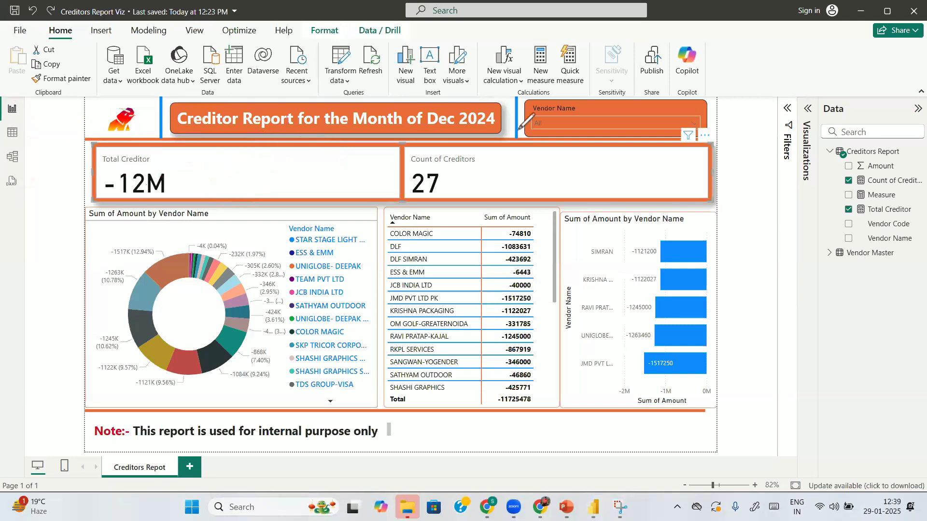
pyautogui.moveTo(531, 115)
pyautogui.mouseDown()
pyautogui.moveTo(531, 135)
pyautogui.moveTo(530, 109)
pyautogui.mouseUp()
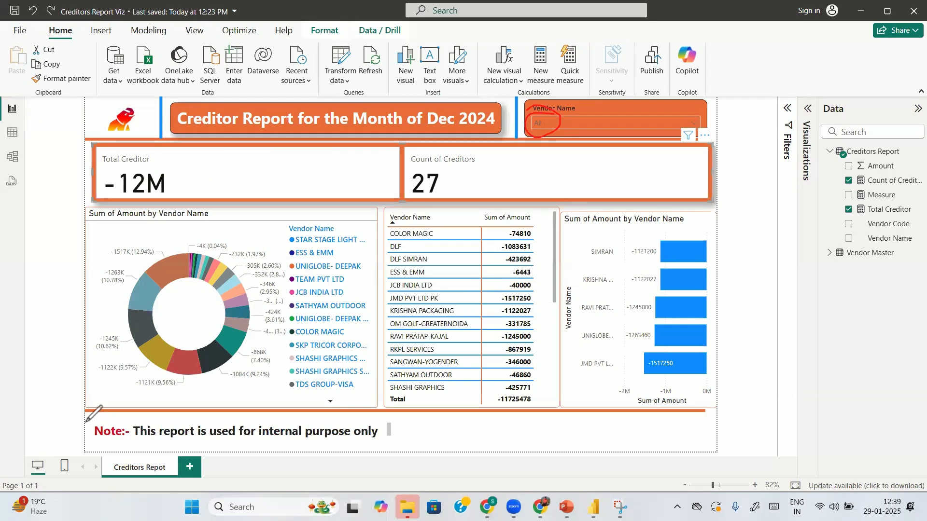
# Filter the report with the Vendor Name slicer to ESS & EMM, JCB INDIA LTD, JMD PVT LTD PK and DLF.
pyautogui.click(692, 122)
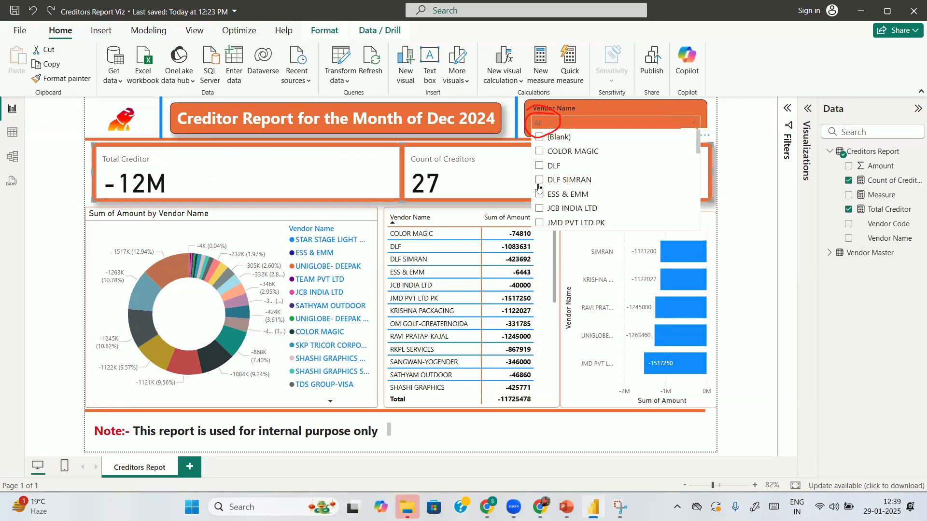
pyautogui.click(539, 195)
pyautogui.click(541, 209)
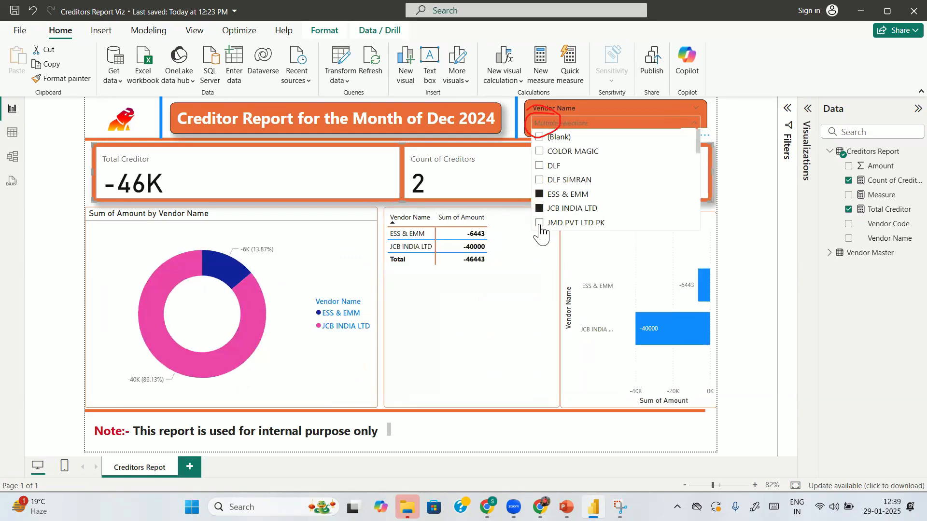
pyautogui.click(540, 224)
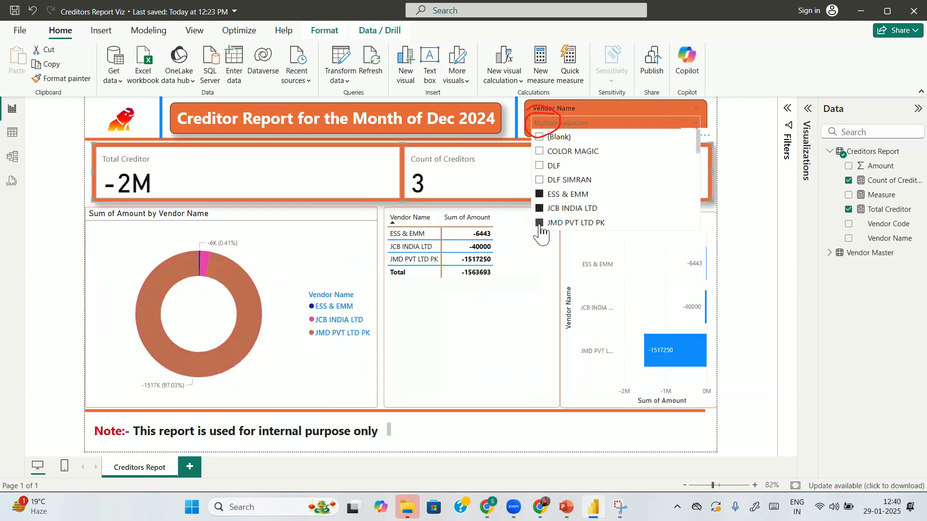
pyautogui.click(543, 166)
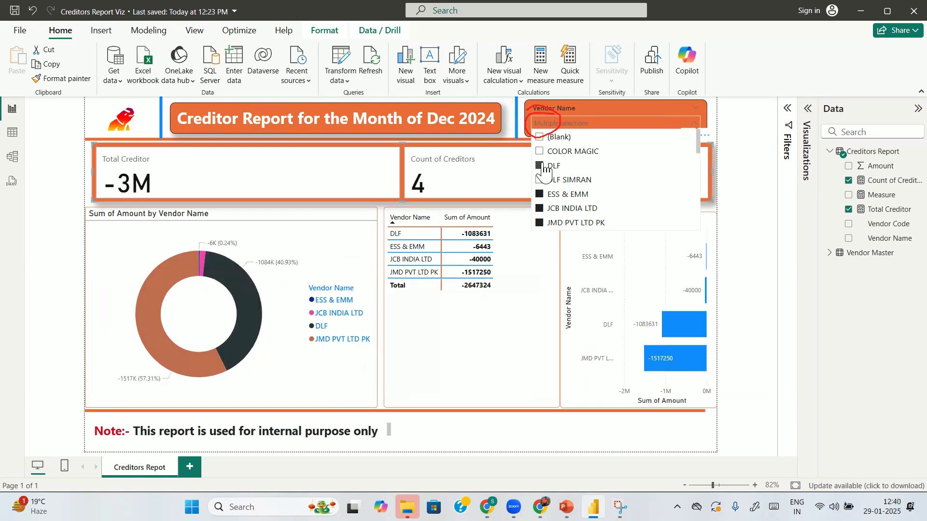
# Clear all selections in the Vendor Name slicer and deselect the visual.
pyautogui.click(729, 126)
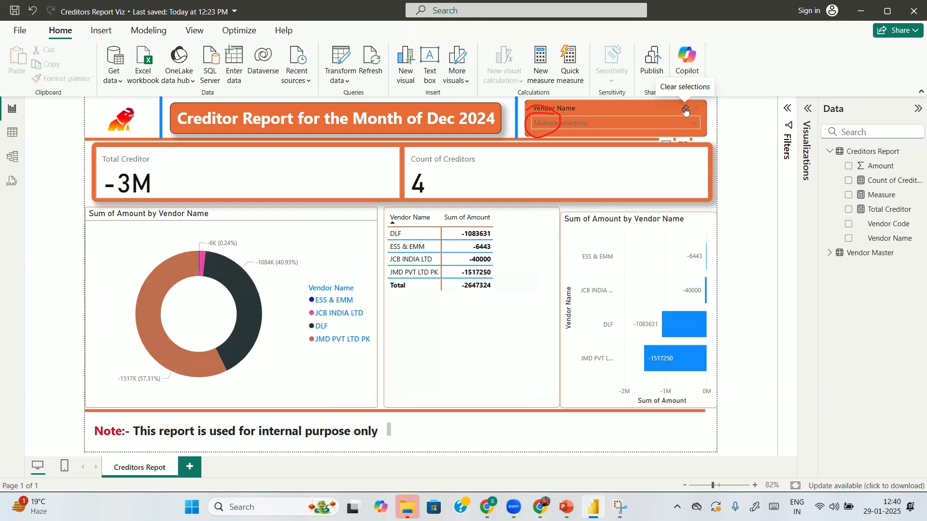
pyautogui.click(685, 111)
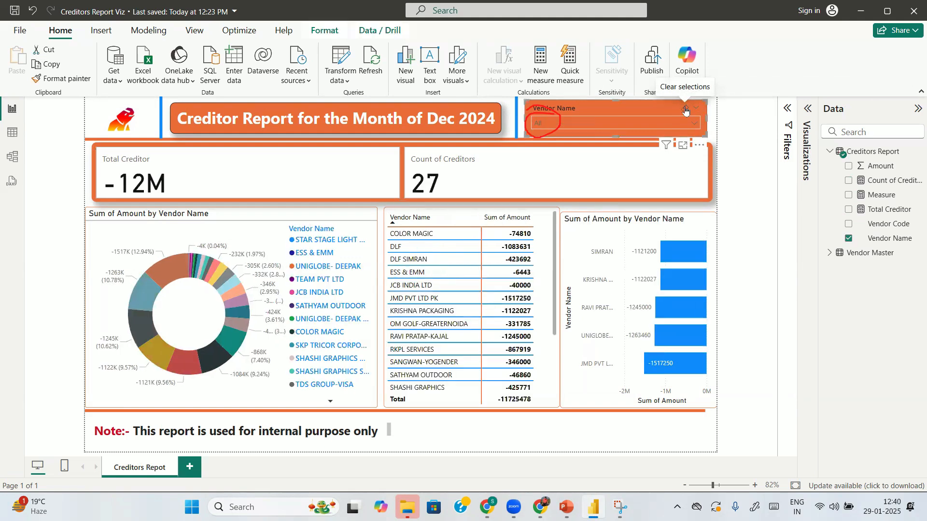
pyautogui.click(745, 205)
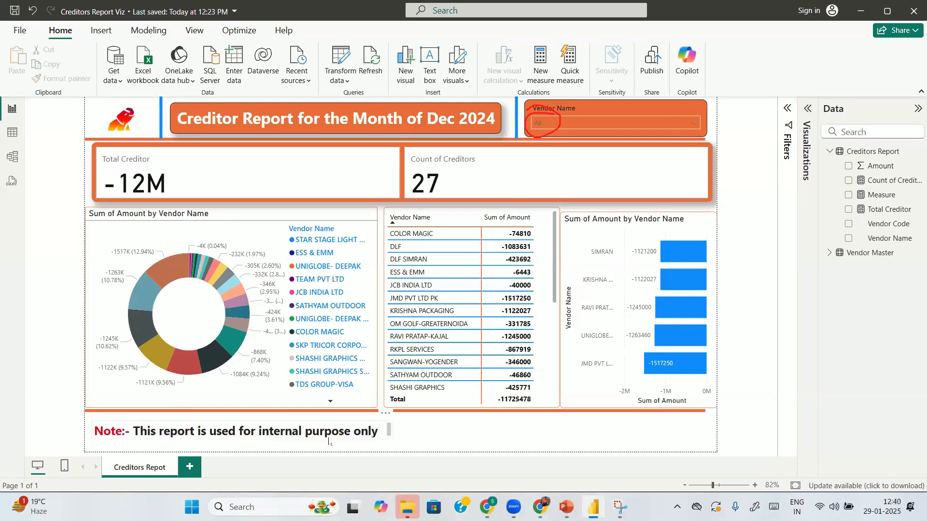
# Expand the Visualizations pane and examine the visual types available for building the report.
pyautogui.click(808, 109)
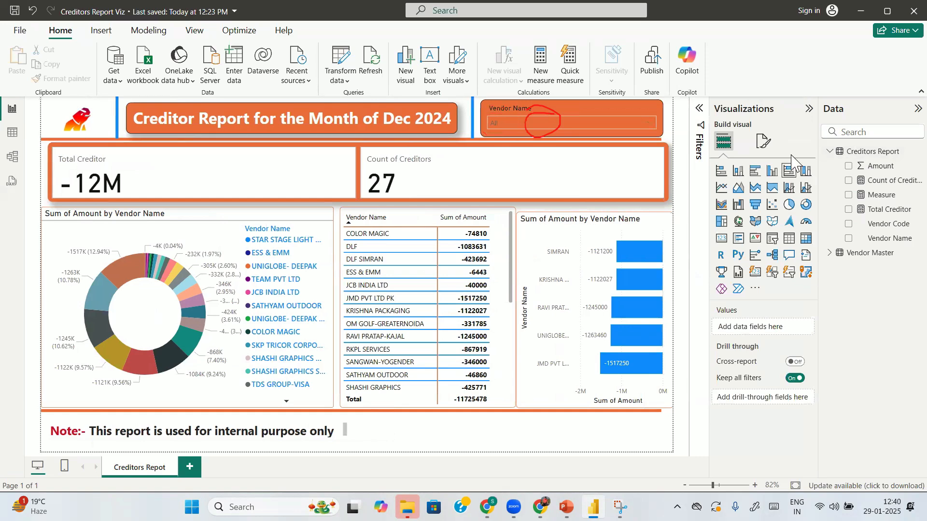
pyautogui.click(701, 94)
pyautogui.moveTo(817, 158)
pyautogui.mouseDown()
pyautogui.moveTo(839, 258)
pyautogui.moveTo(790, 297)
pyautogui.mouseUp()
pyautogui.moveTo(817, 195)
pyautogui.mouseDown()
pyautogui.moveTo(801, 195)
pyautogui.moveTo(808, 212)
pyautogui.moveTo(809, 198)
pyautogui.mouseUp()
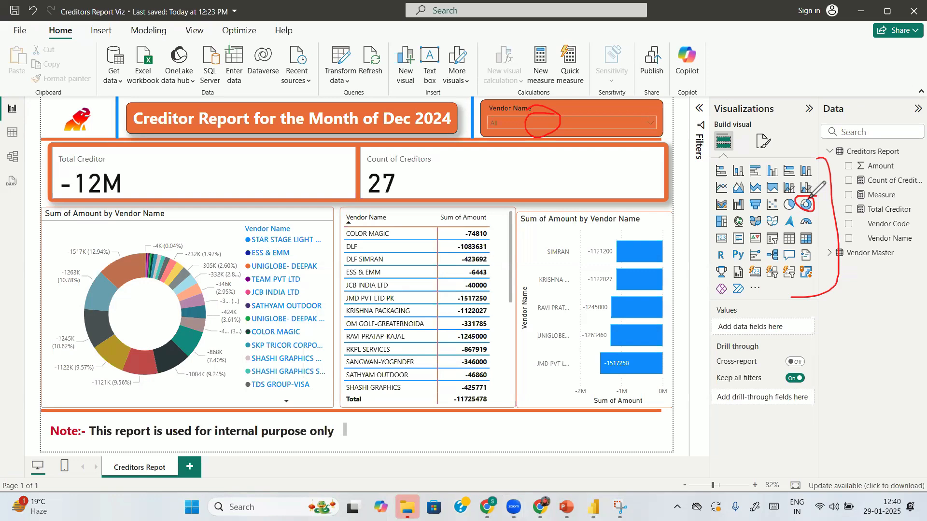
pyautogui.moveTo(757, 264)
pyautogui.mouseDown()
pyautogui.moveTo(747, 278)
pyautogui.moveTo(762, 277)
pyautogui.moveTo(759, 265)
pyautogui.moveTo(765, 279)
pyautogui.moveTo(783, 270)
pyautogui.mouseUp()
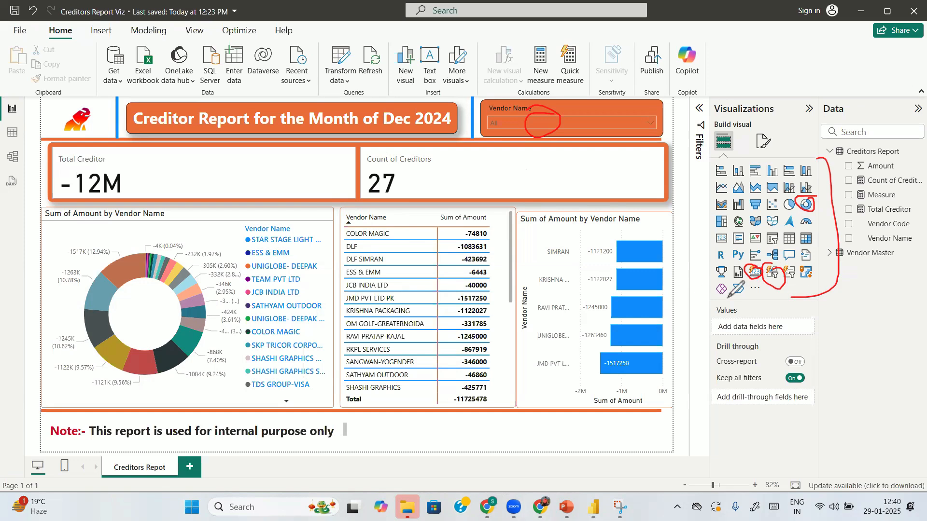
pyautogui.moveTo(768, 305)
pyautogui.mouseDown()
pyautogui.moveTo(772, 316)
pyautogui.moveTo(793, 319)
pyautogui.mouseUp()
pyautogui.moveTo(813, 295); pyautogui.dragTo(831, 317)
pyautogui.moveTo(844, 317)
pyautogui.mouseDown()
pyautogui.moveTo(860, 301)
pyautogui.moveTo(878, 323)
pyautogui.mouseUp()
pyautogui.moveTo(760, 342)
pyautogui.mouseDown()
pyautogui.moveTo(778, 338)
pyautogui.moveTo(811, 354)
pyautogui.moveTo(855, 338)
pyautogui.moveTo(878, 359)
pyautogui.moveTo(875, 349)
pyautogui.mouseUp()
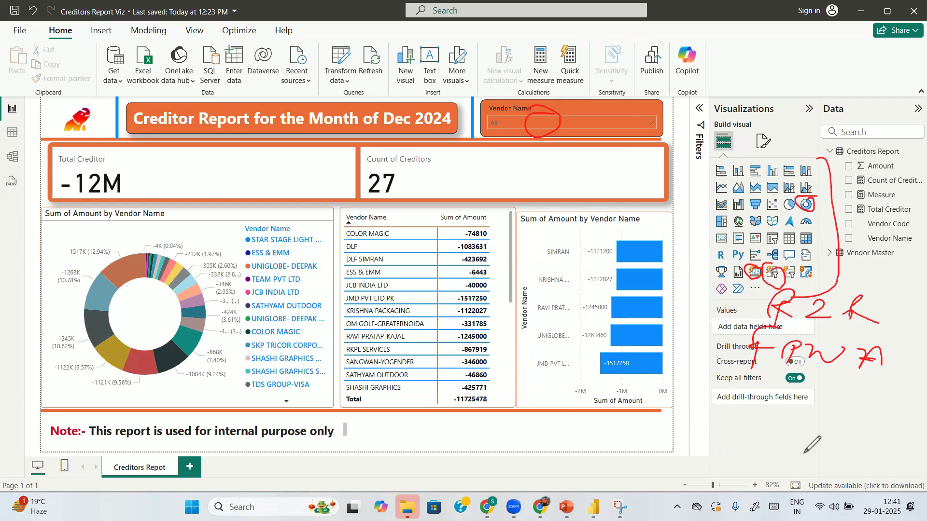
pyautogui.moveTo(697, 426)
pyautogui.mouseDown()
pyautogui.moveTo(676, 449)
pyautogui.moveTo(737, 427)
pyautogui.moveTo(745, 456)
pyautogui.mouseUp()
pyautogui.moveTo(772, 424)
pyautogui.mouseDown()
pyautogui.moveTo(791, 437)
pyautogui.moveTo(842, 434)
pyautogui.mouseUp()
pyautogui.moveTo(881, 405)
pyautogui.mouseDown()
pyautogui.moveTo(843, 451)
pyautogui.moveTo(876, 418)
pyautogui.moveTo(898, 442)
pyautogui.moveTo(922, 437)
pyautogui.mouseUp()
pyautogui.moveTo(921, 397); pyautogui.dragTo(926, 414)
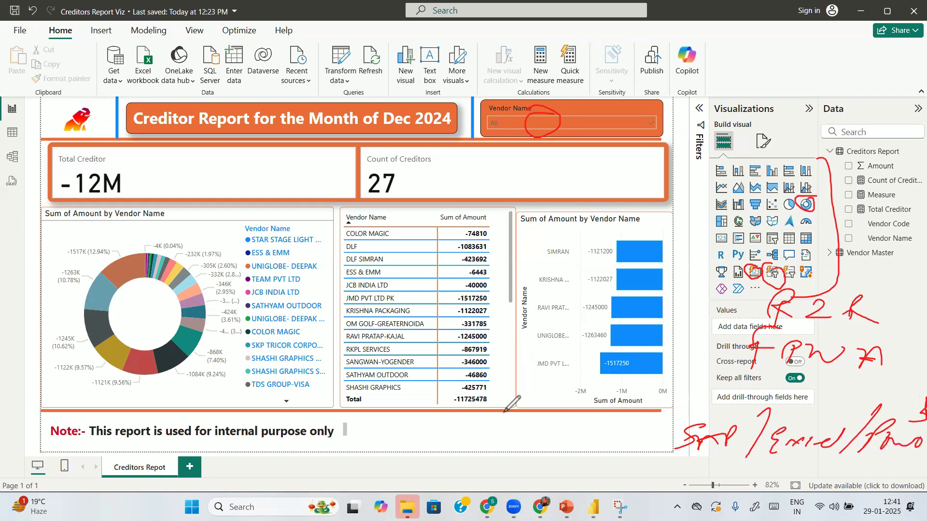
pyautogui.moveTo(452, 421)
pyautogui.mouseDown()
pyautogui.moveTo(454, 450)
pyautogui.moveTo(461, 436)
pyautogui.moveTo(569, 420)
pyautogui.moveTo(584, 432)
pyautogui.moveTo(627, 434)
pyautogui.moveTo(617, 423)
pyautogui.moveTo(642, 444)
pyautogui.moveTo(659, 420)
pyautogui.moveTo(695, 430)
pyautogui.moveTo(708, 406)
pyautogui.mouseUp()
pyautogui.moveTo(711, 421); pyautogui.dragTo(725, 410)
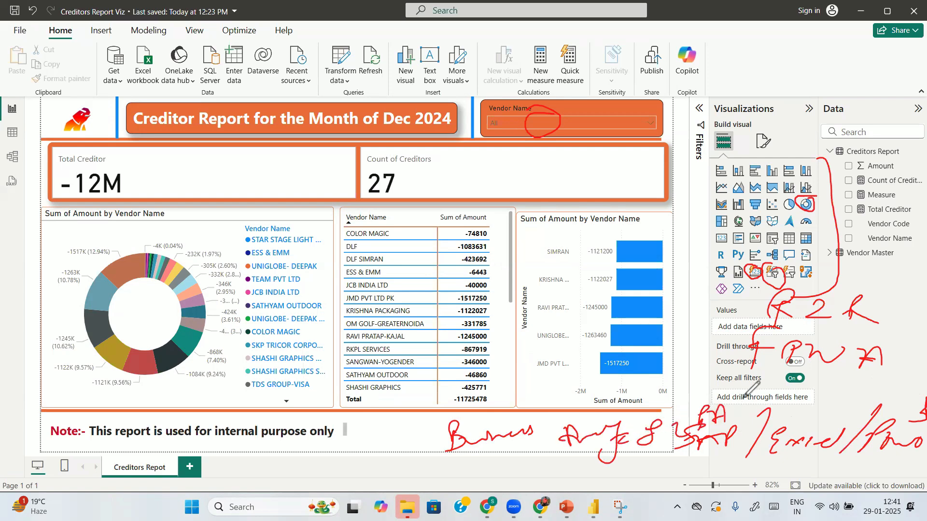